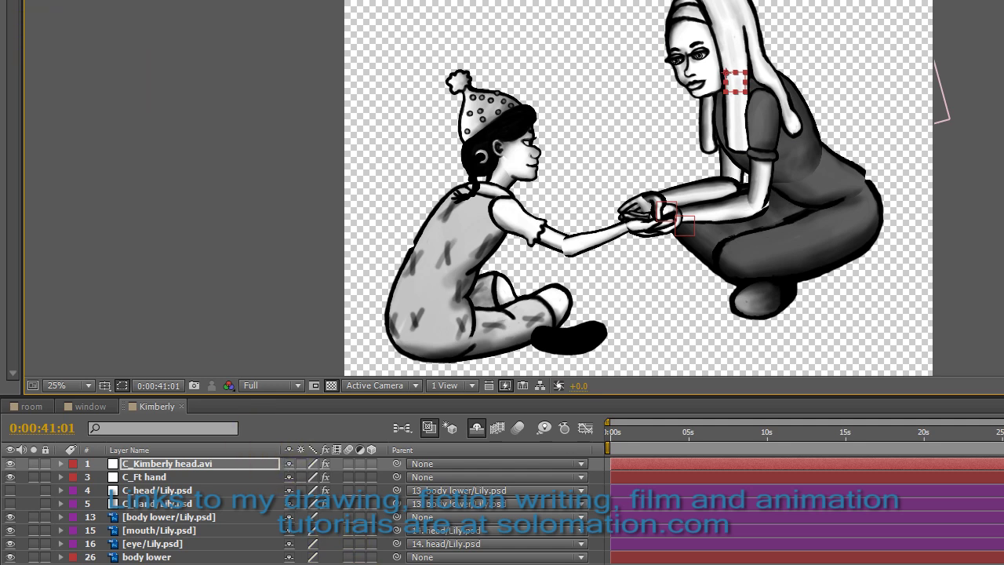
- Confirm the top layer's new name, C_Kimberly head.avi
key("Return")
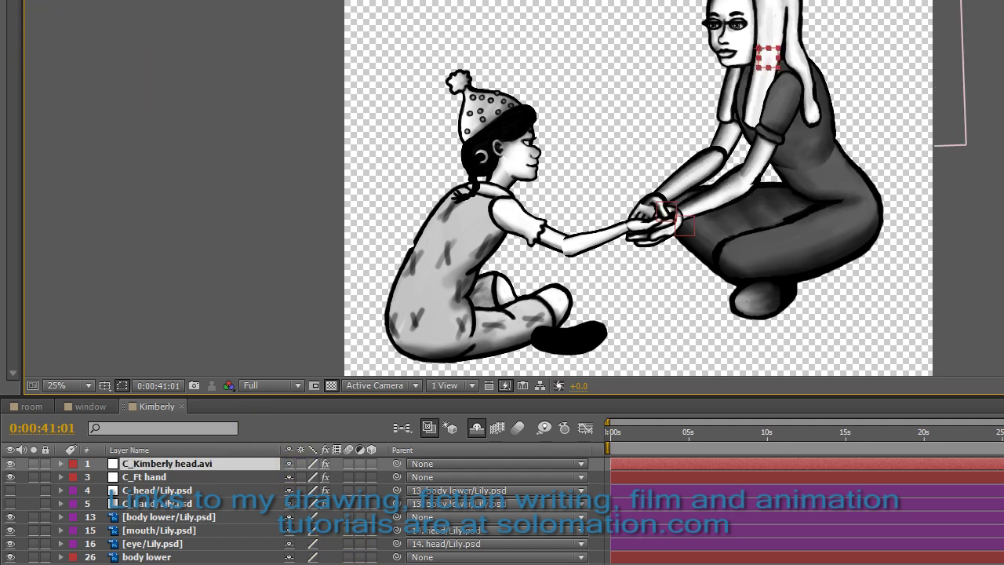
key("period")
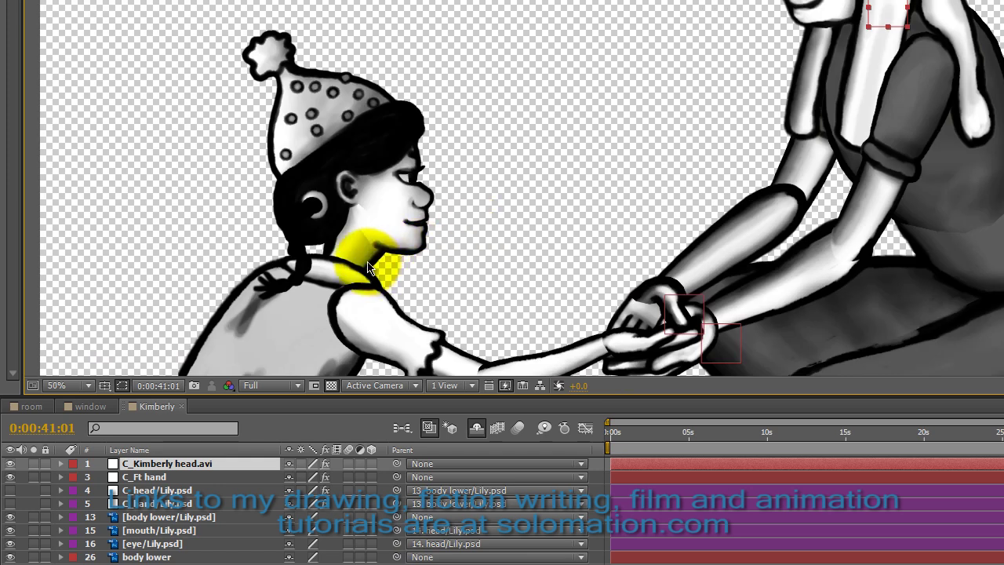
left_click(176, 199)
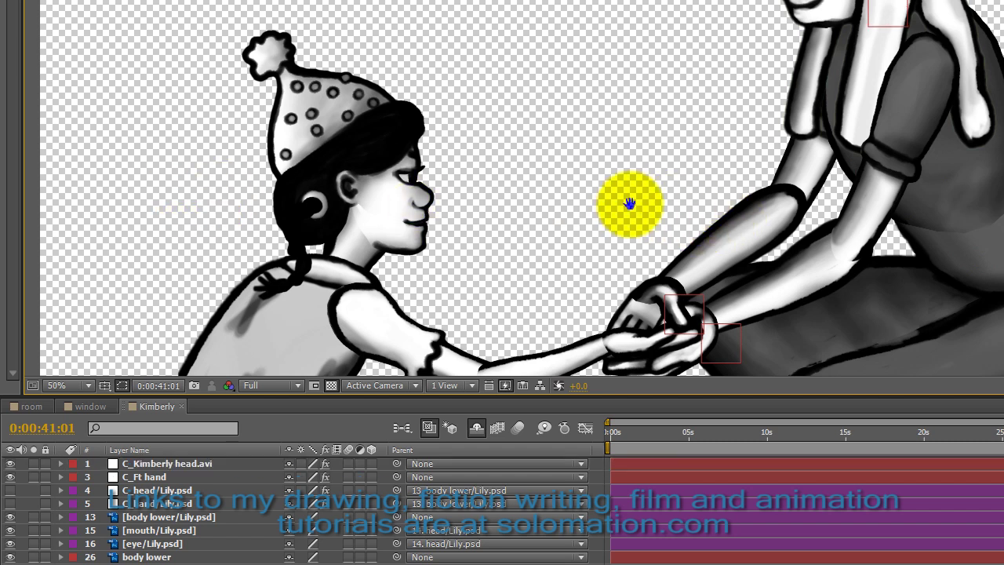
left_click_drag(630, 205, 649, 248)
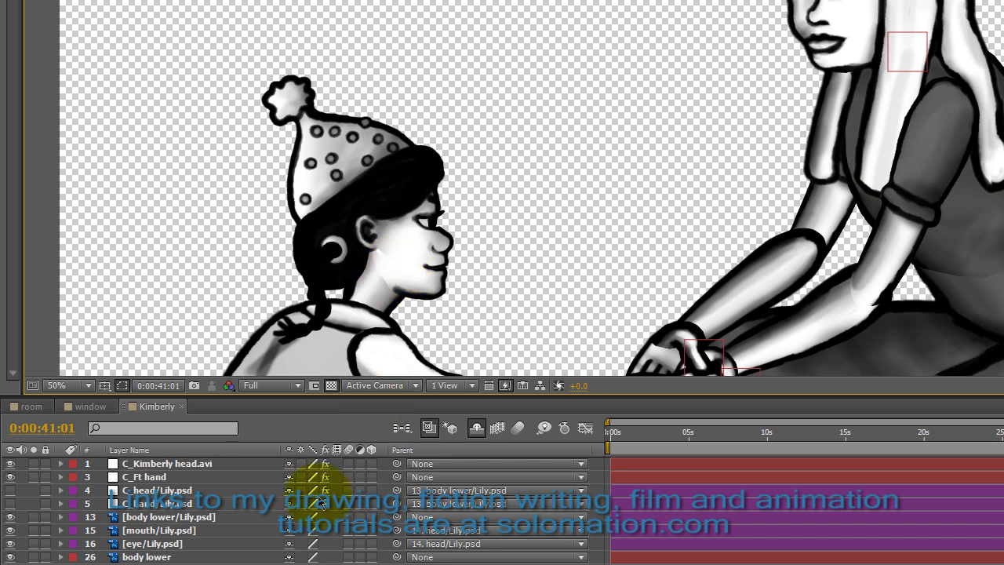
left_click(235, 531)
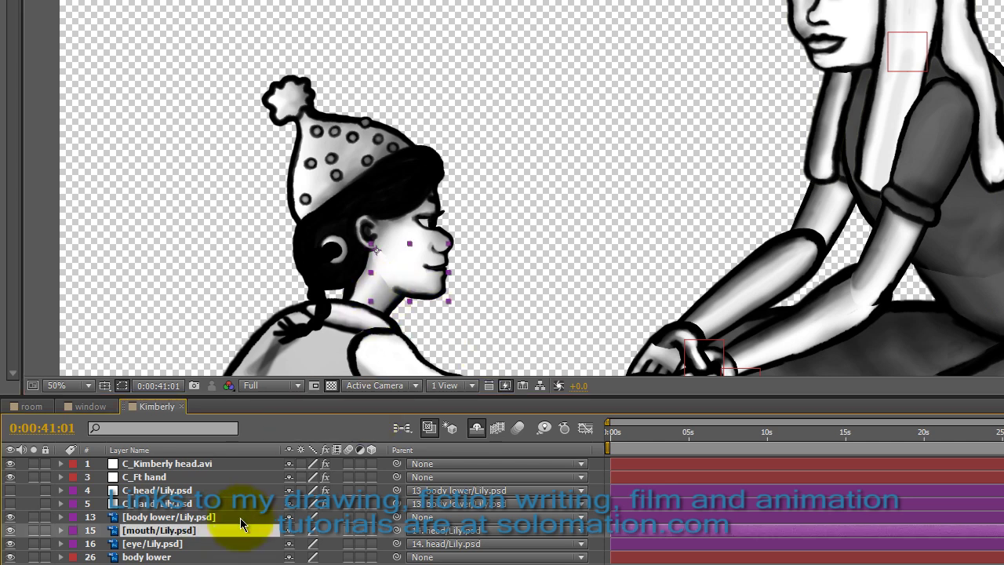
left_click(10, 532)
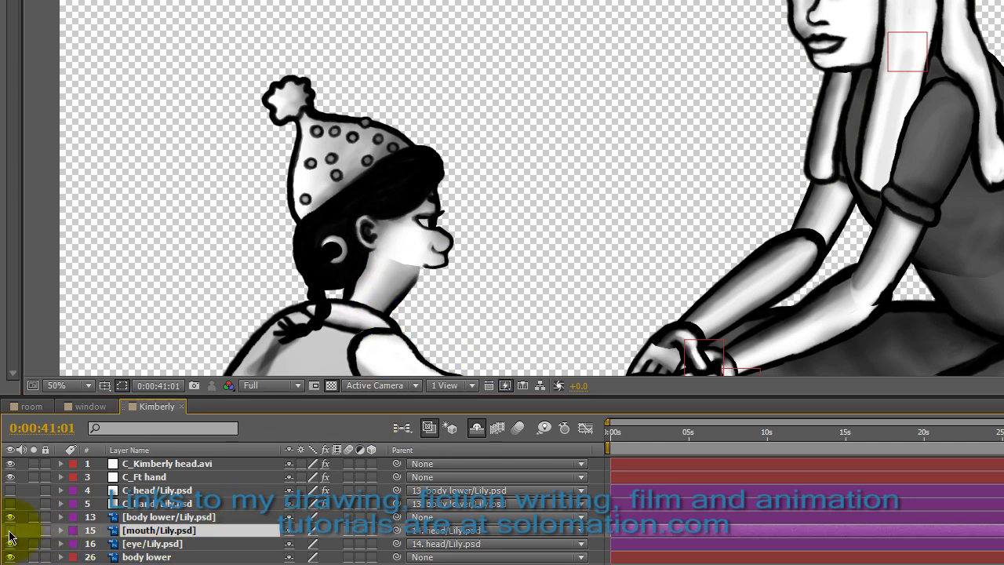
left_click(10, 533)
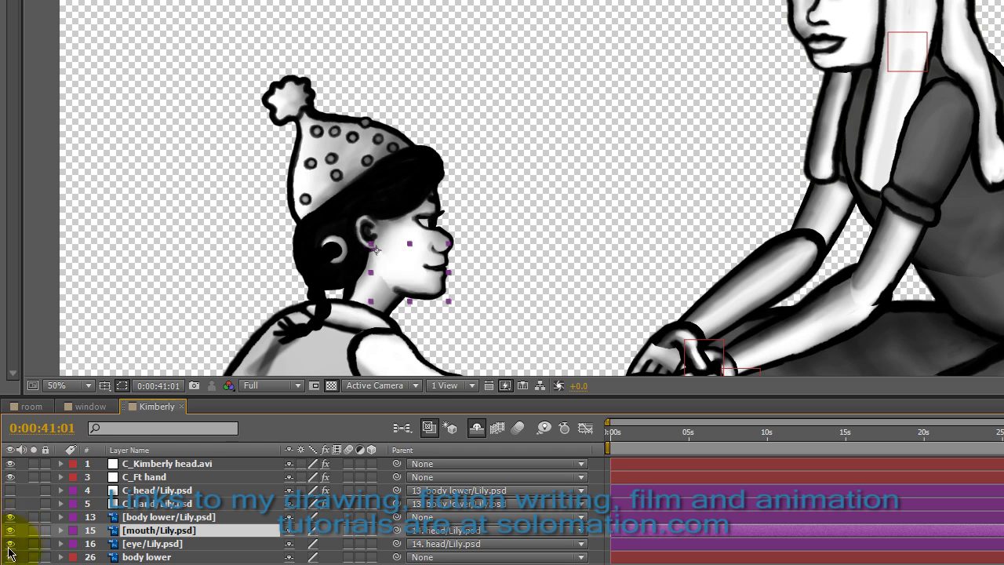
left_click(11, 544)
left_click(10, 544)
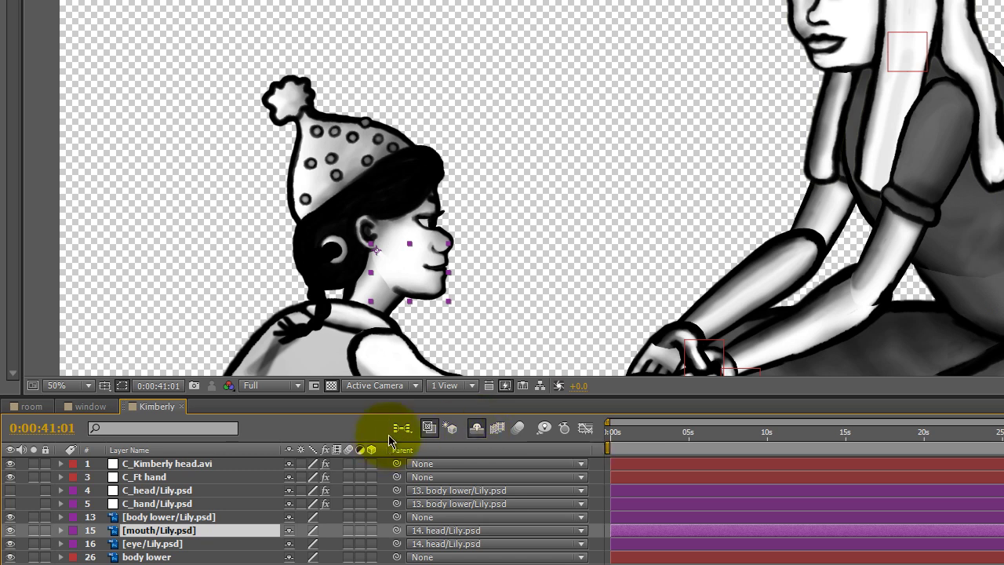
- Toggle the shy layers shown, hidden, then shown again so C_Bk hand and Bk thumb appear
left_click(476, 431)
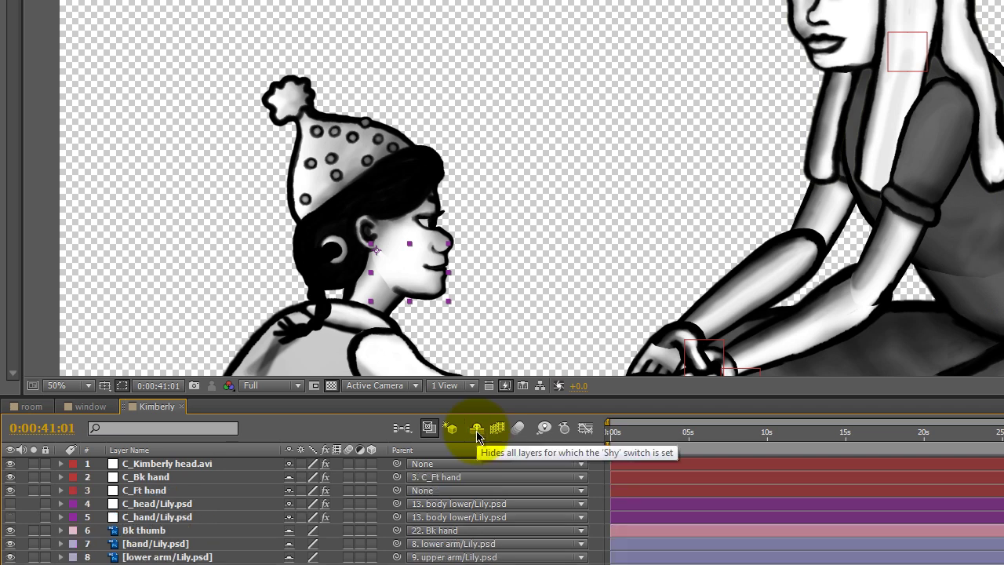
left_click(476, 430)
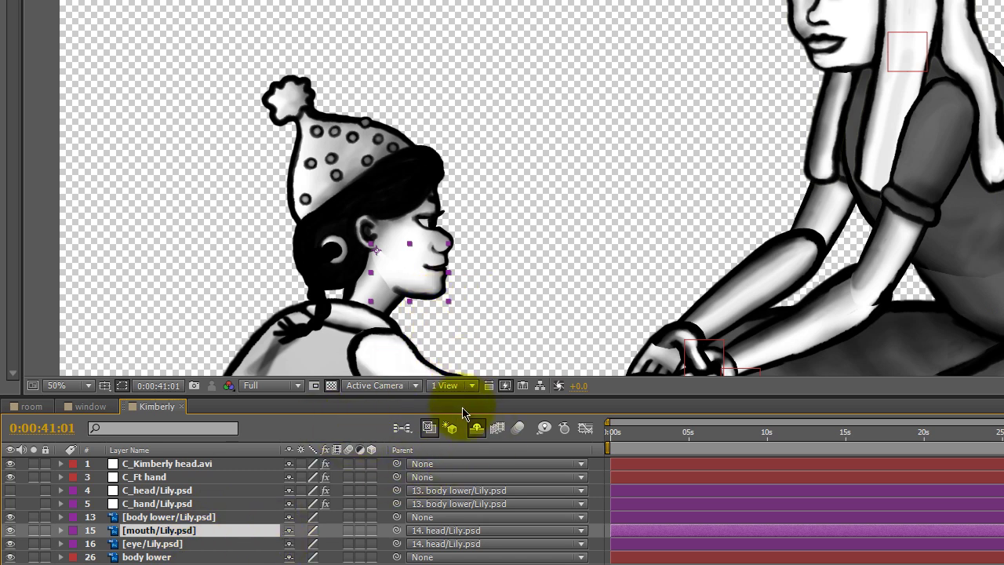
left_click(477, 434)
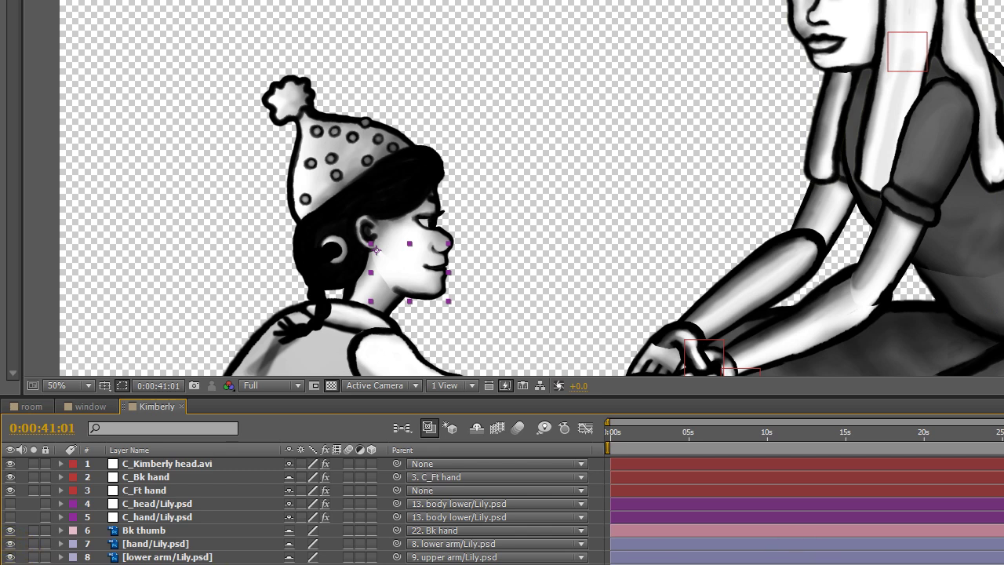
- Hide the head and hat layer, then rotate the small head piece and pigtail around their pivots
scroll(10, 559, "down", 4)
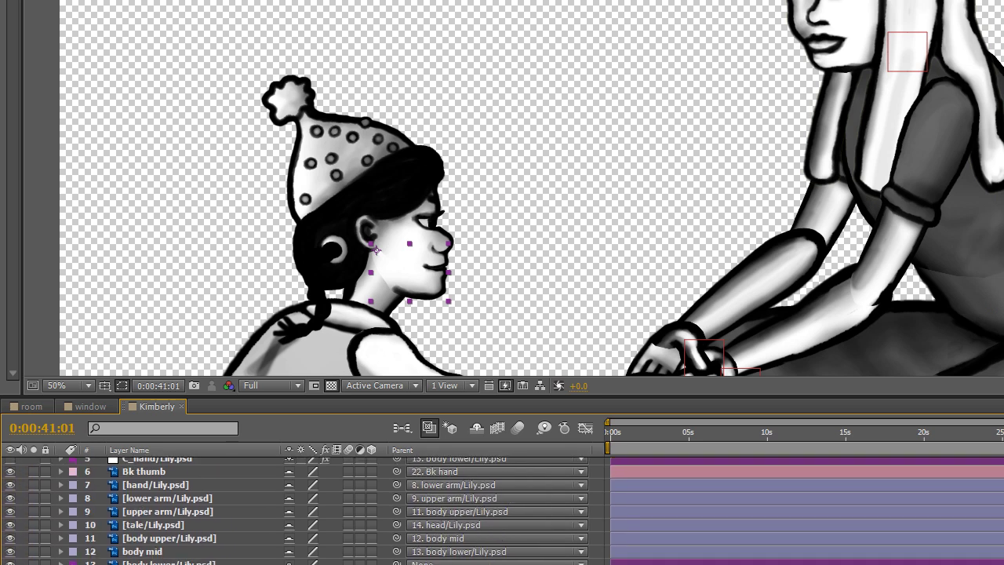
left_click(10, 552)
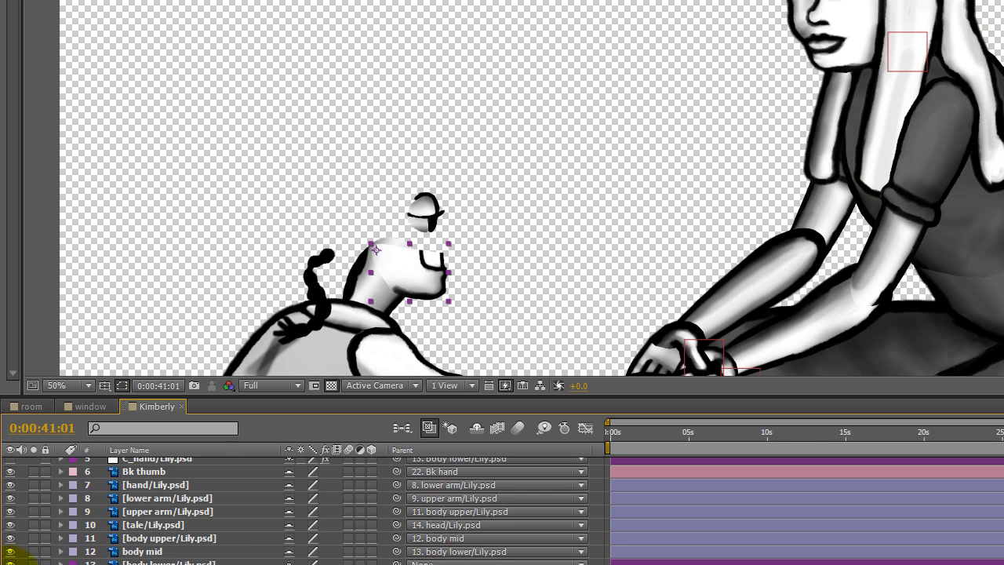
left_click(11, 552)
left_click(10, 552)
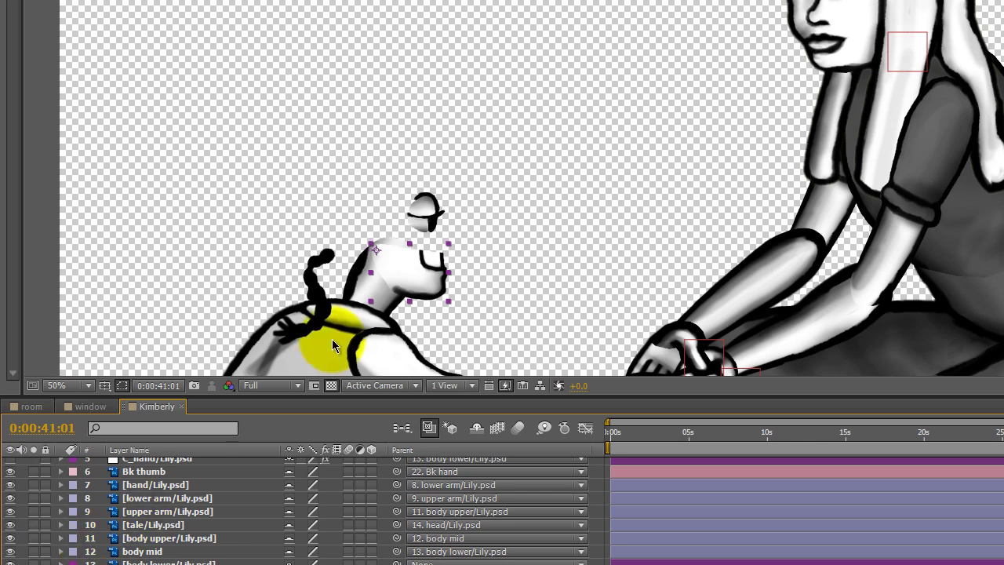
left_click_drag(380, 186, 419, 214)
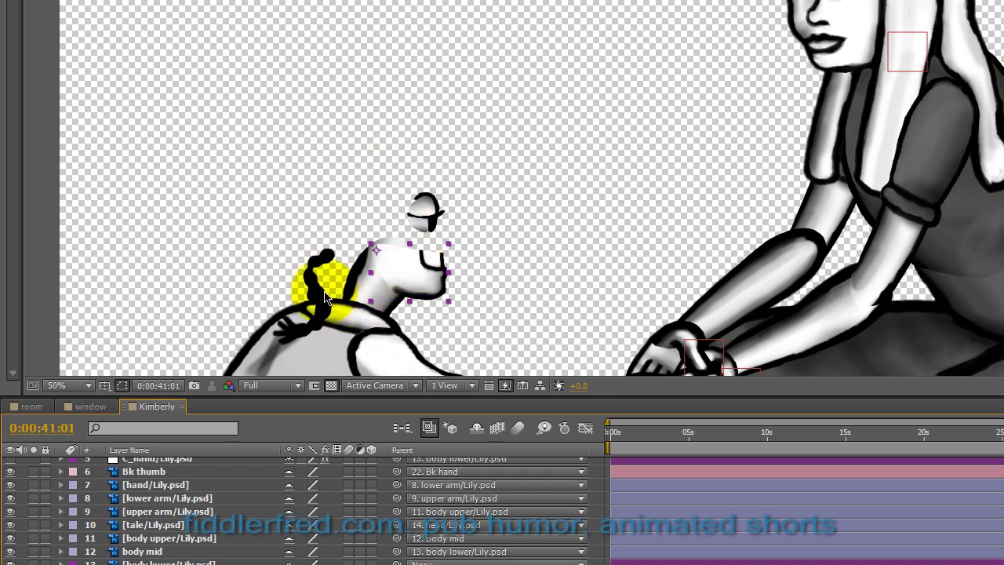
left_click_drag(324, 298, 307, 276)
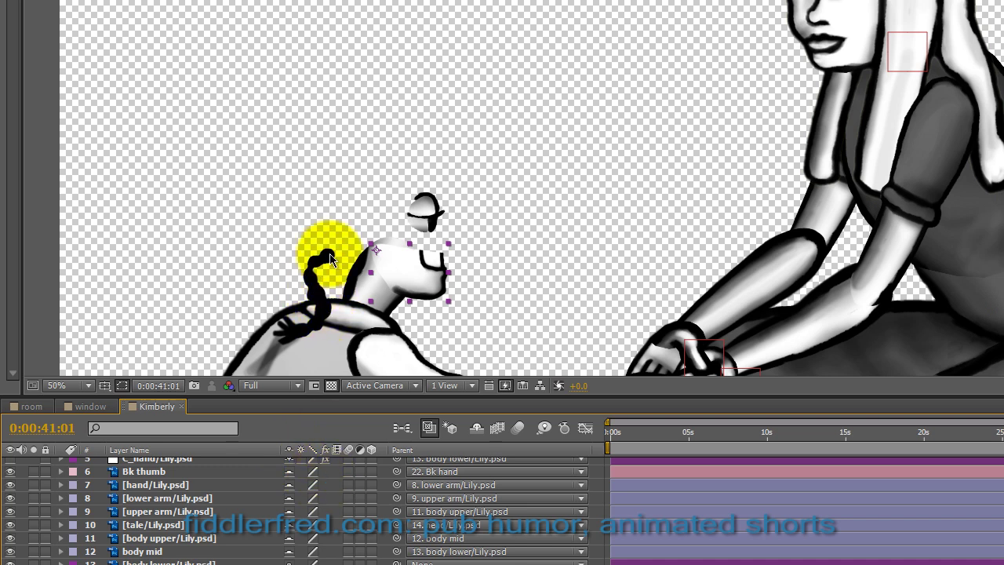
left_click(10, 553)
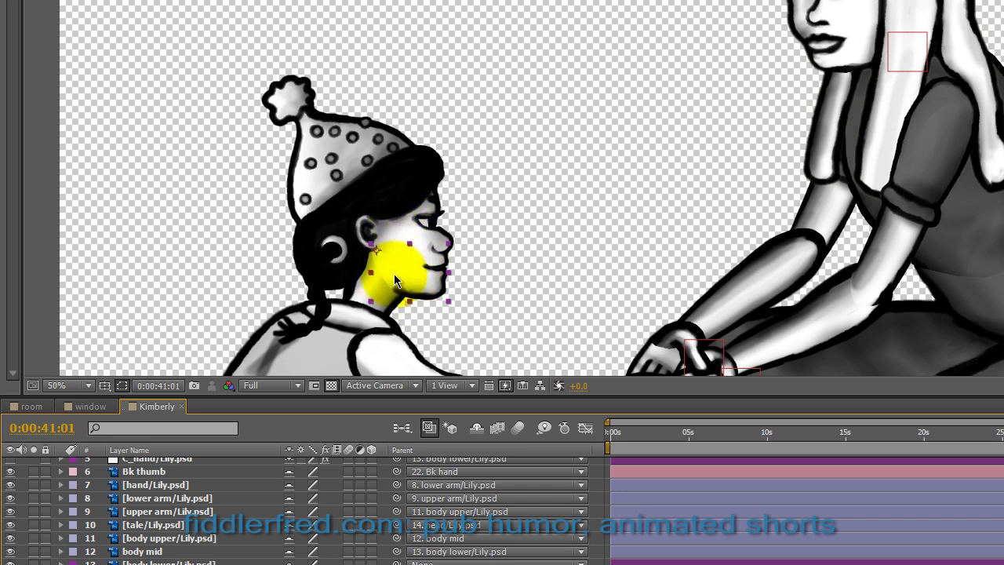
- Rotate the chin layer around its anchor point, lowering the jaw slightly to part the lips
key("w")
left_click_drag(403, 273, 411, 287)
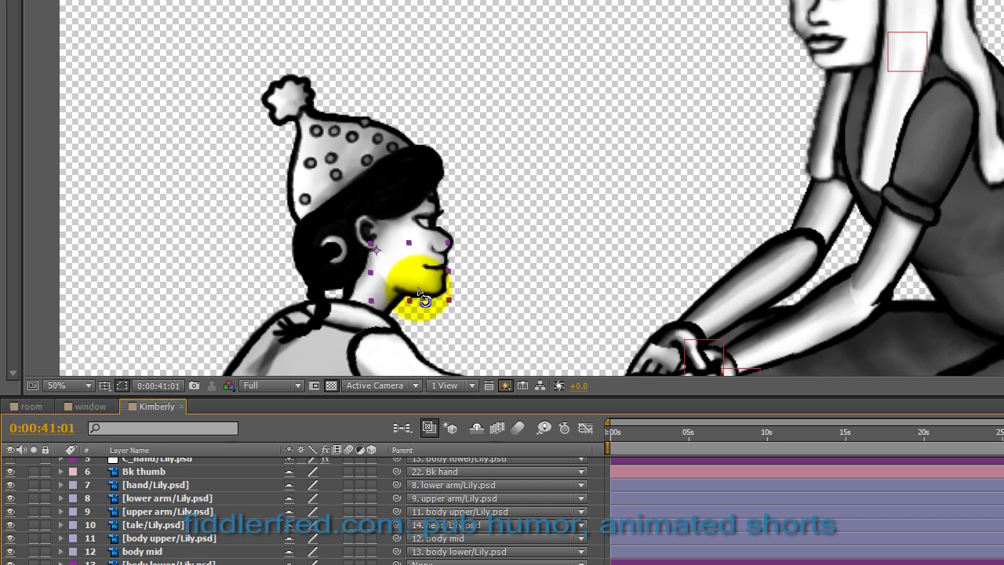
mouse_move(415, 288)
left_mouse_down()
mouse_move(419, 298)
mouse_move(424, 285)
left_mouse_up()
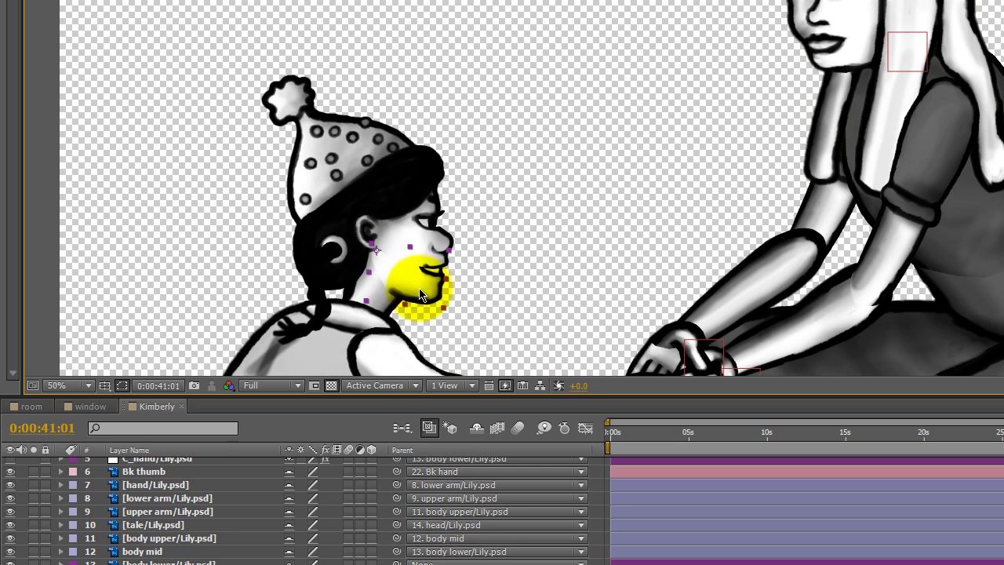
key("w")
mouse_move(420, 294)
left_mouse_down()
mouse_move(430, 305)
mouse_move(426, 291)
left_mouse_up()
- Recenter the girl's head, rock the jaw to leave the lips just parted, and select the eye layer
scroll(377, 298, "up", 2)
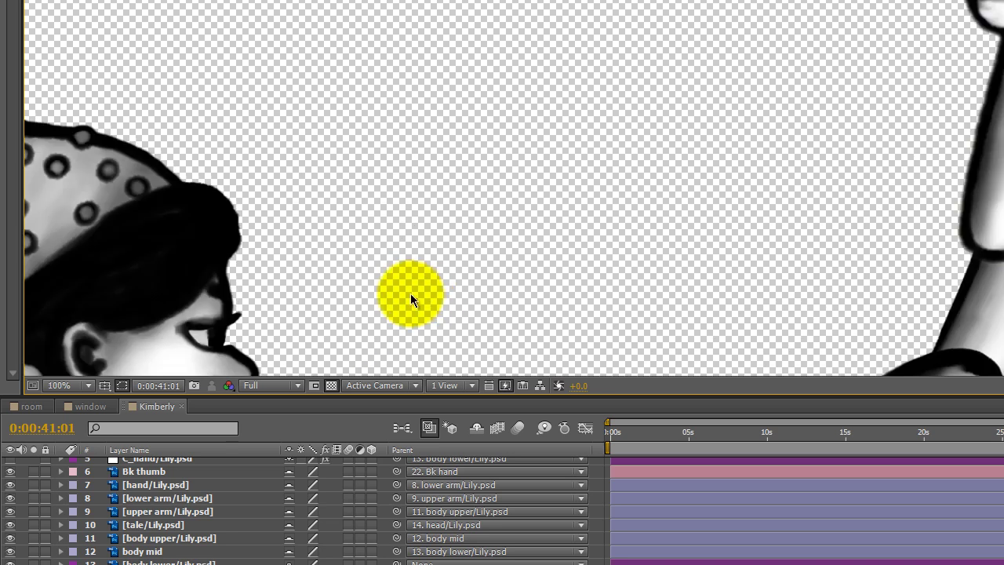
left_click_drag(328, 293, 598, 115)
left_click_drag(434, 298, 443, 296)
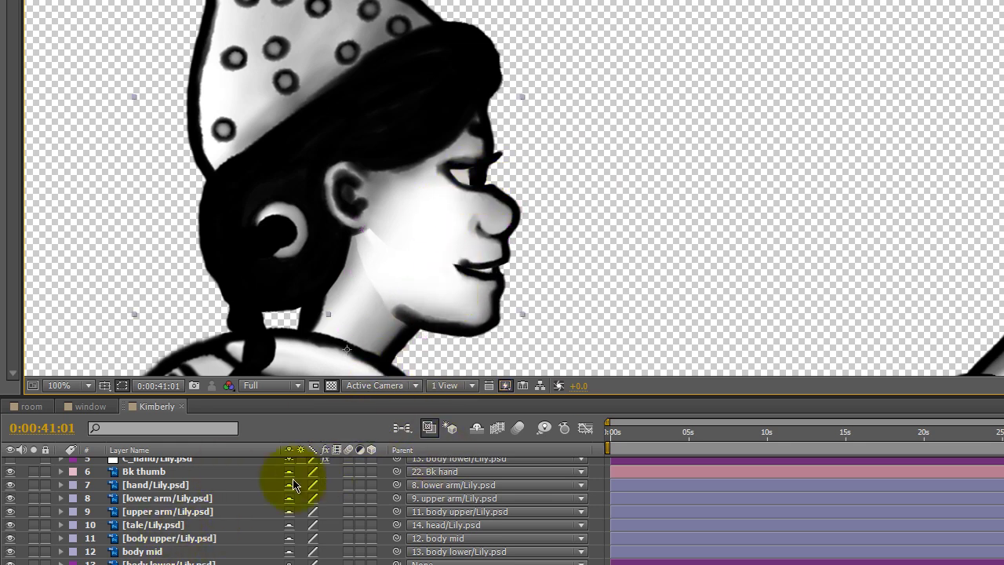
left_click(149, 562)
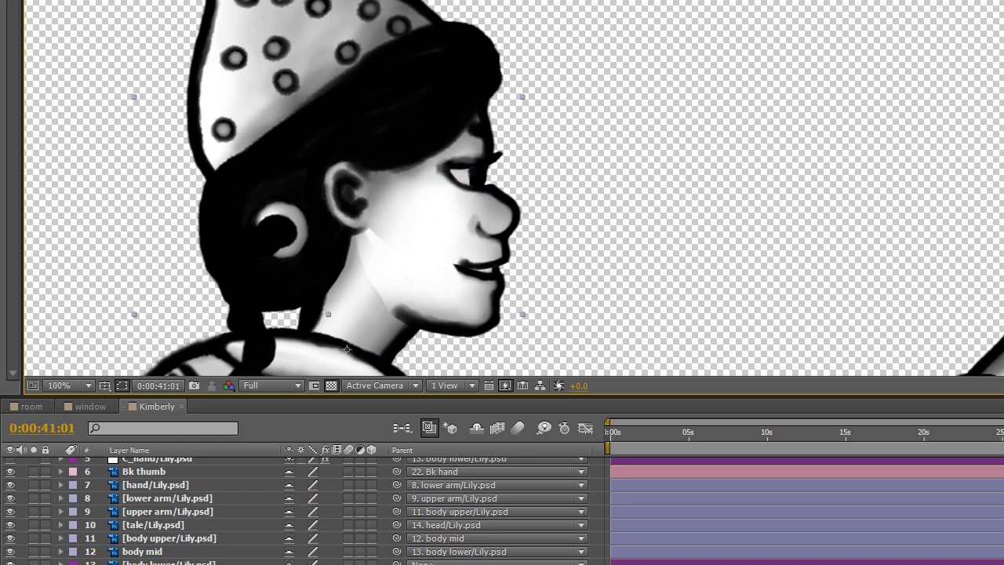
left_click(462, 171)
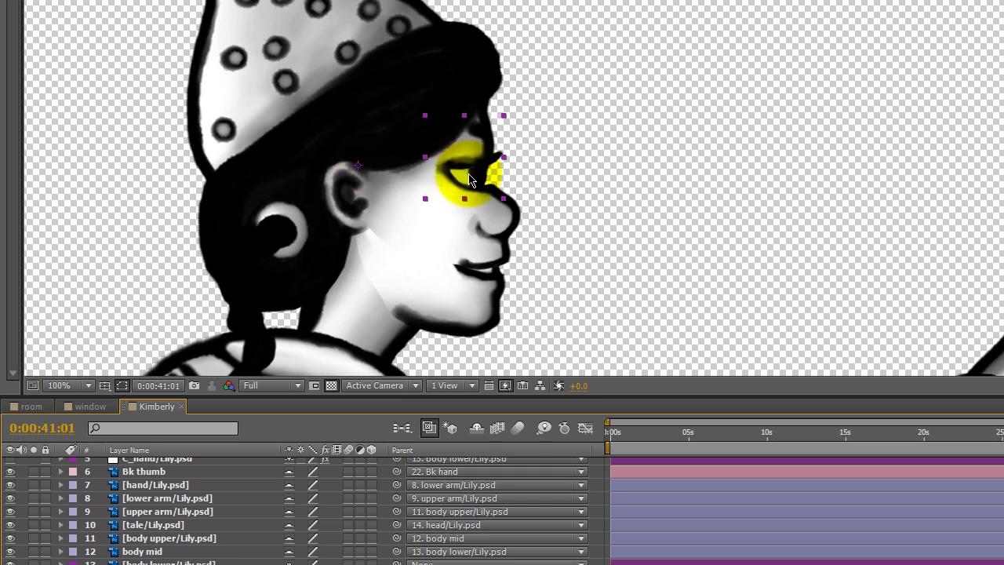
- Rotate the eye layer about 10° clockwise around its pivot, tilting it toward the nose
key("w")
mouse_move(469, 179)
left_mouse_down()
mouse_move(461, 201)
mouse_move(473, 180)
mouse_move(468, 195)
mouse_move(486, 187)
left_mouse_up()
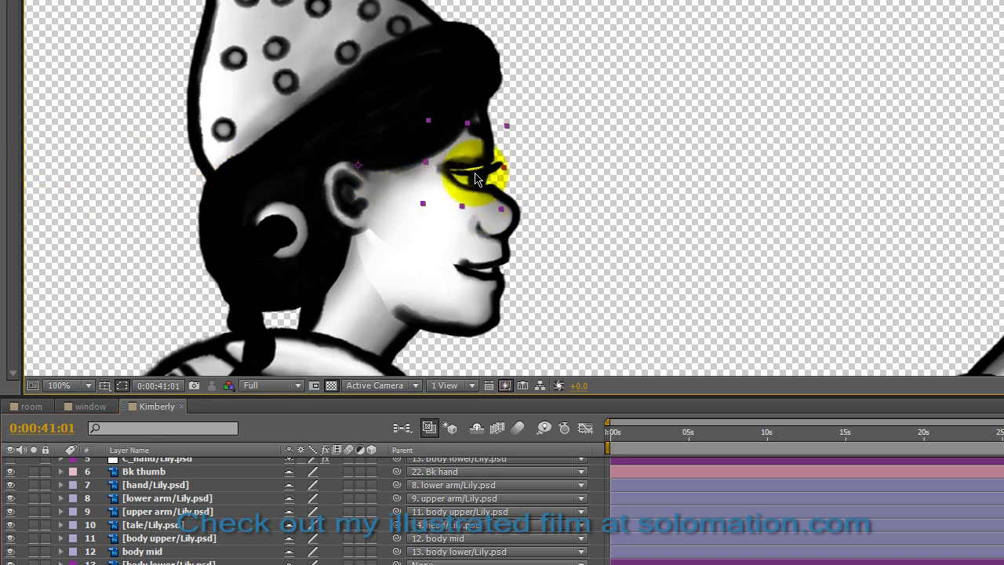
mouse_move(475, 179)
left_mouse_down()
mouse_move(480, 206)
mouse_move(461, 196)
mouse_move(474, 181)
mouse_move(479, 205)
mouse_move(469, 192)
mouse_move(488, 186)
left_mouse_up()
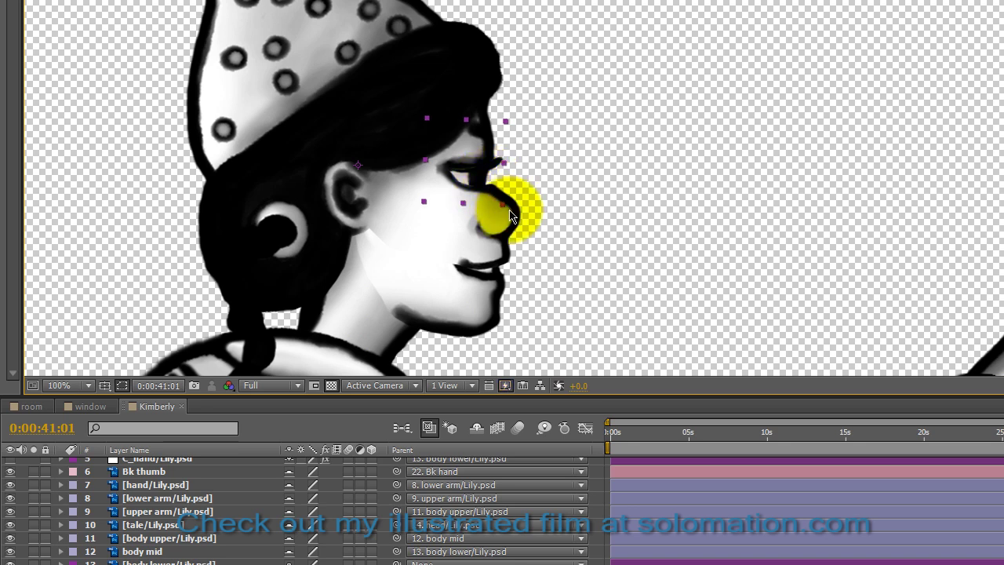
scroll(584, 205, "down", 1)
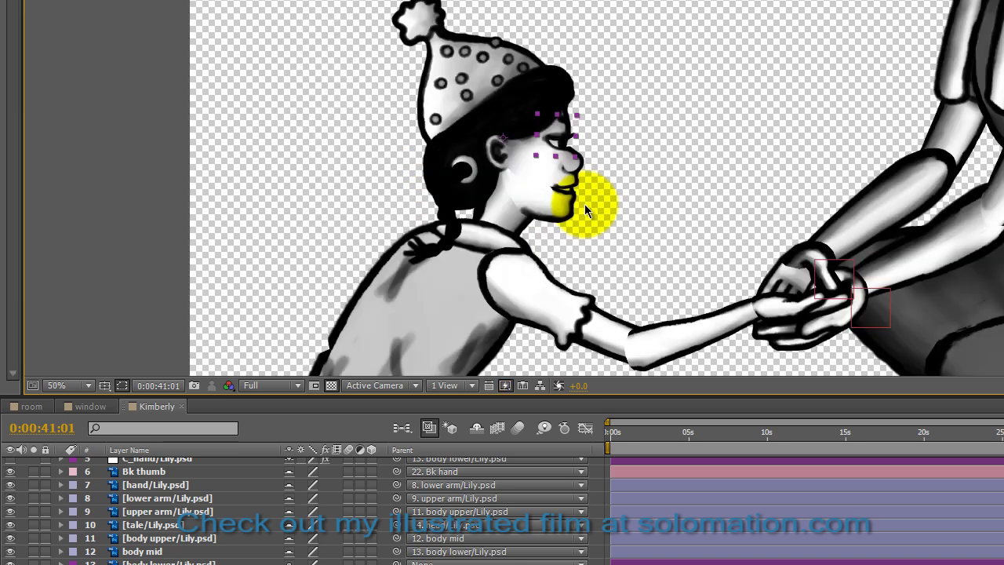
left_click_drag(657, 184, 622, 217)
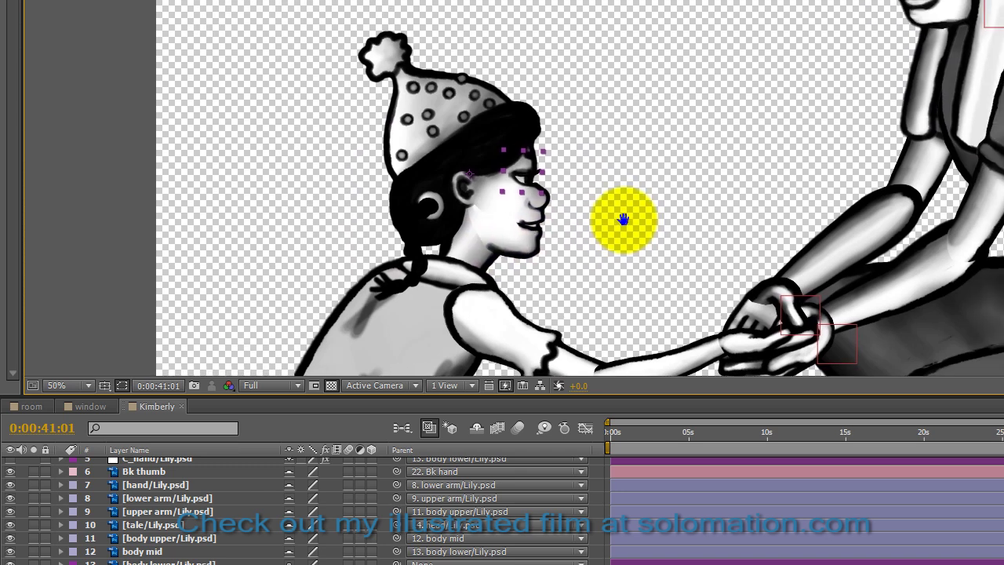